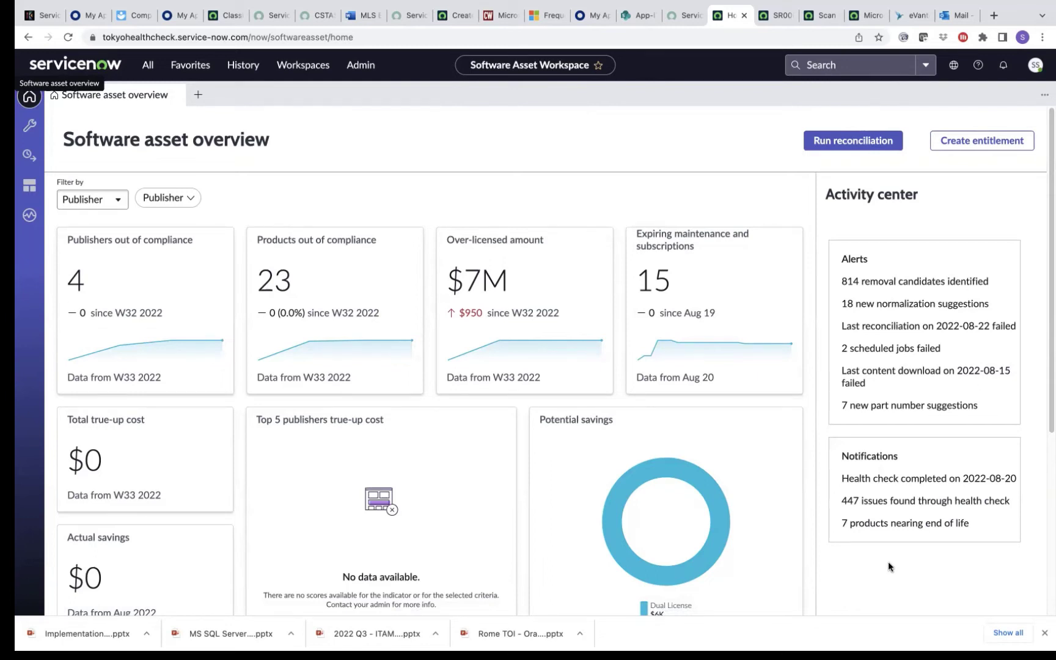
Step: Show the Software asset success portal's Health check tab with the 34.78% score and 447 open issues
{"action": "left_click", "coordinate": [28, 217]}
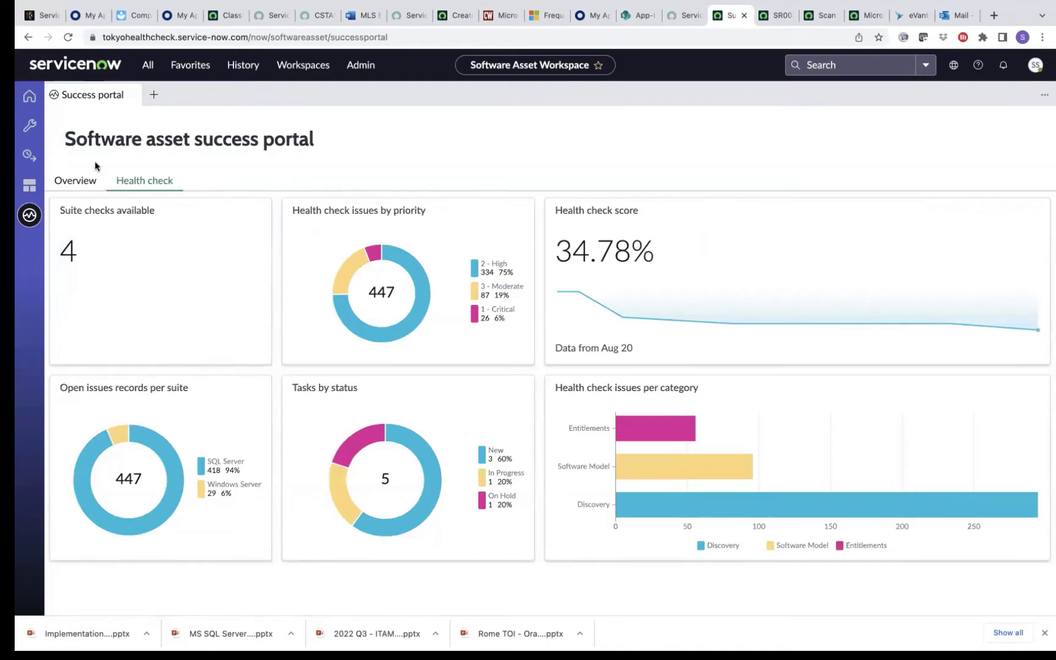
{"action": "left_click", "coordinate": [135, 191]}
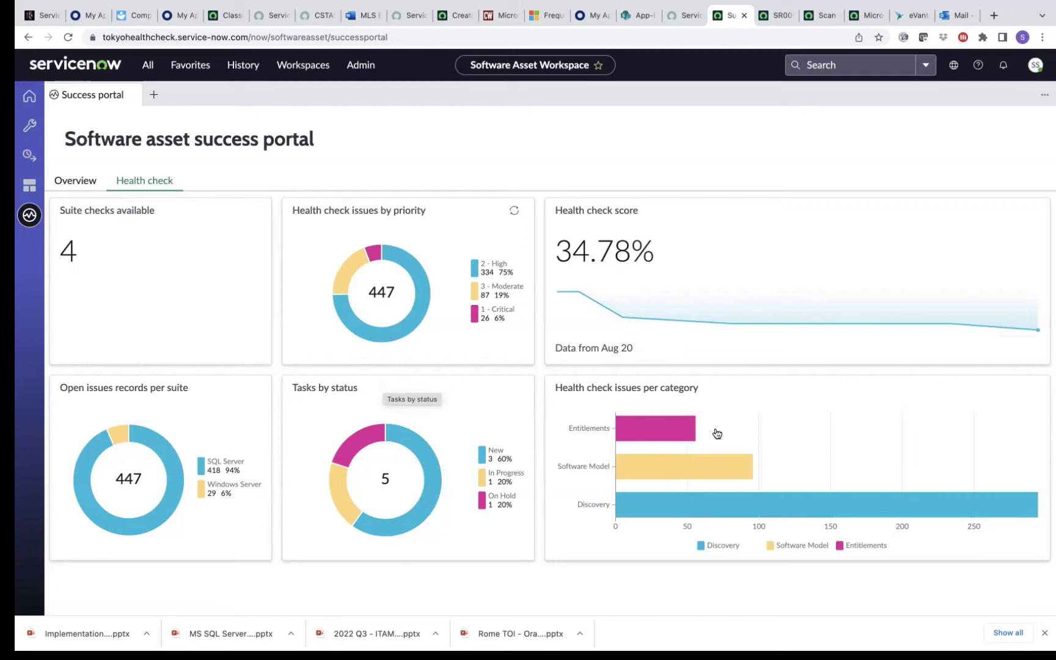
Step: Review the 84 Entitlements scan findings in a new tab, then return to the Health check dashboard
{"action": "mouse_move", "coordinate": [717, 433]}
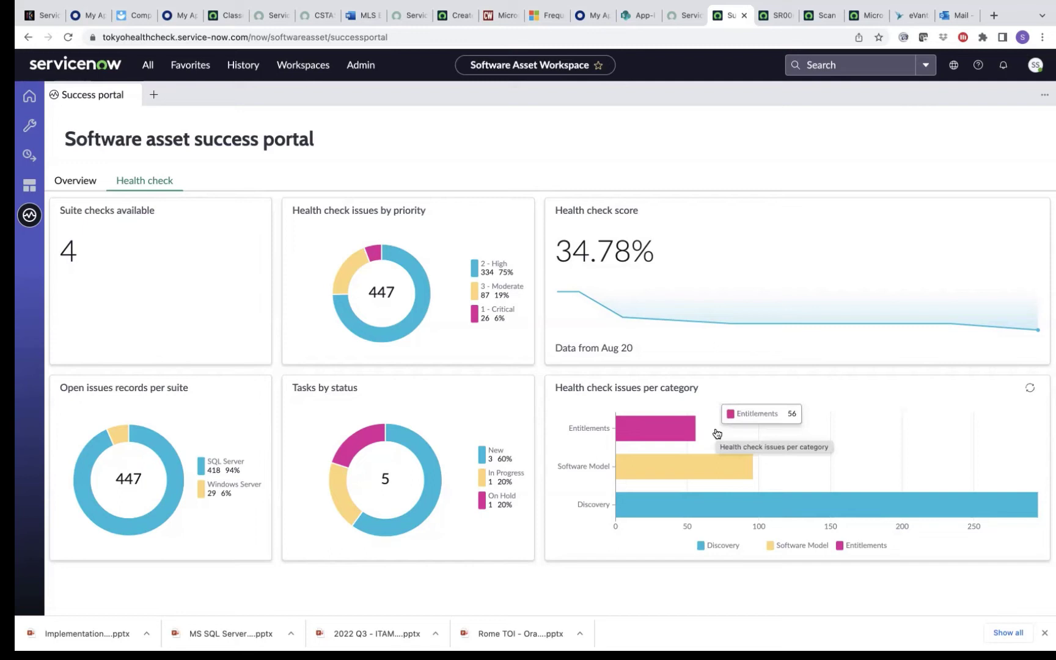
{"action": "mouse_move", "coordinate": [647, 471]}
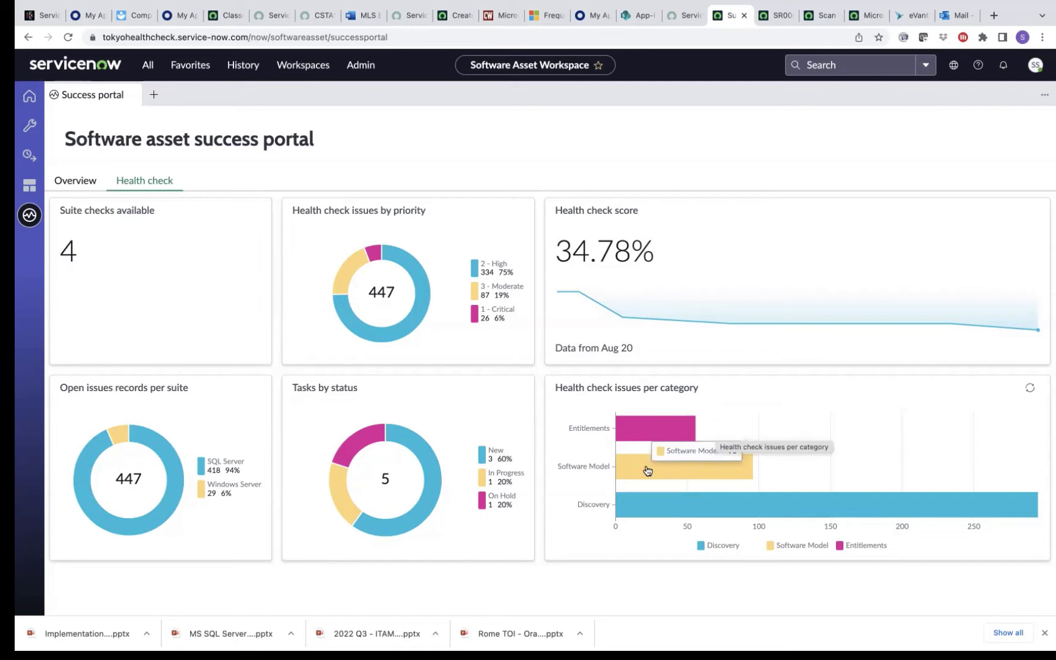
{"action": "mouse_move", "coordinate": [646, 434]}
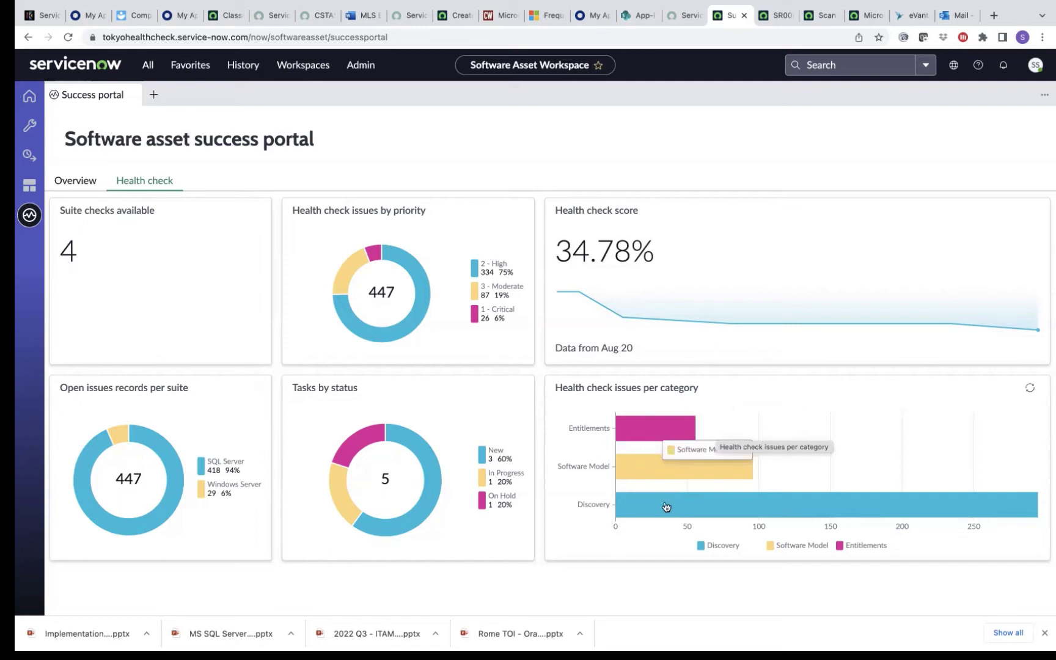
{"action": "mouse_move", "coordinate": [666, 508]}
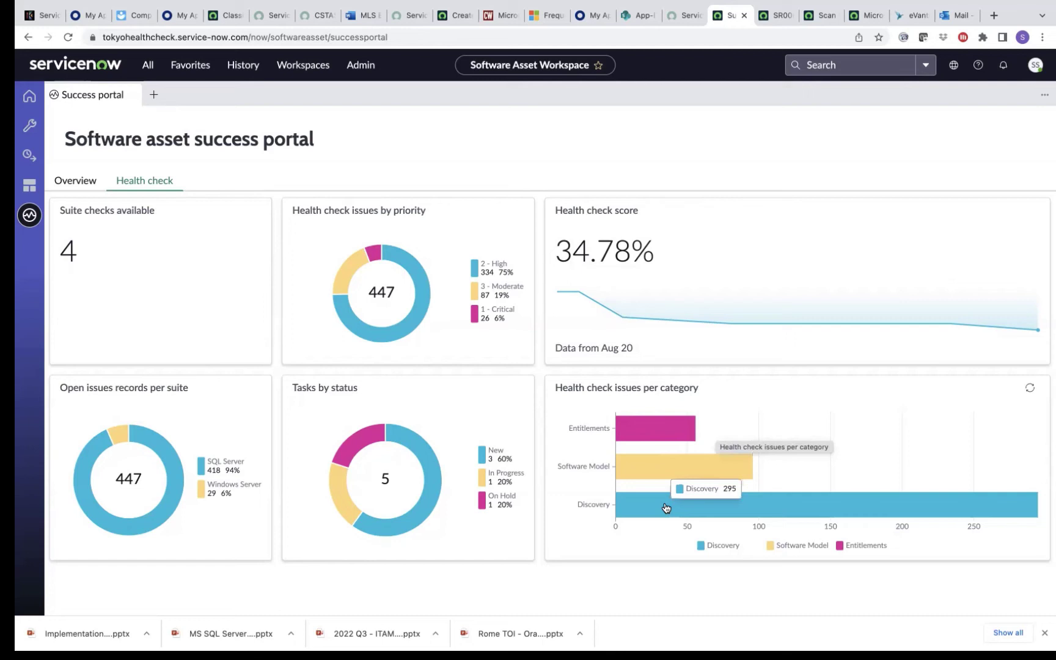
{"action": "left_click", "coordinate": [658, 433]}
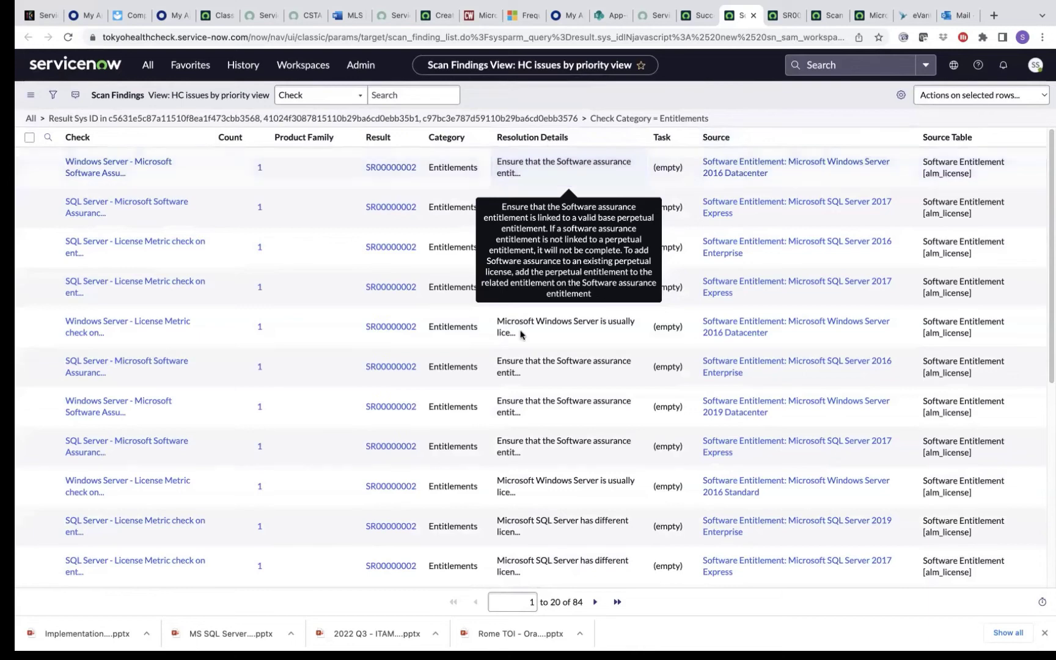
{"action": "left_click", "coordinate": [692, 15]}
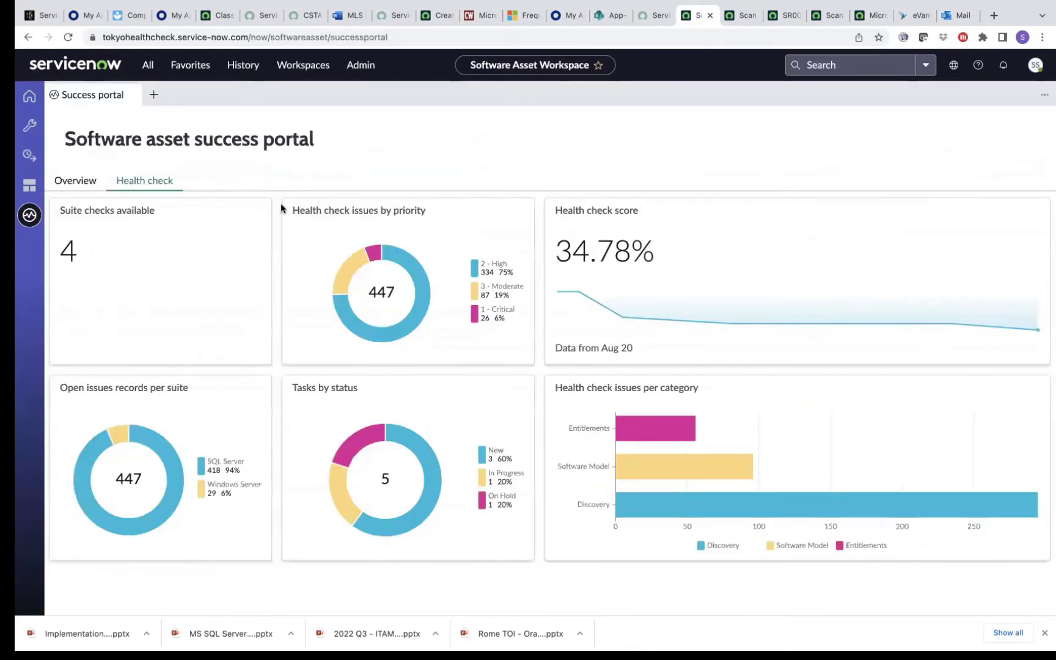
Step: Open the SQL Server suite from the Suite checks list to see its 13 checks
{"action": "left_click", "coordinate": [172, 245]}
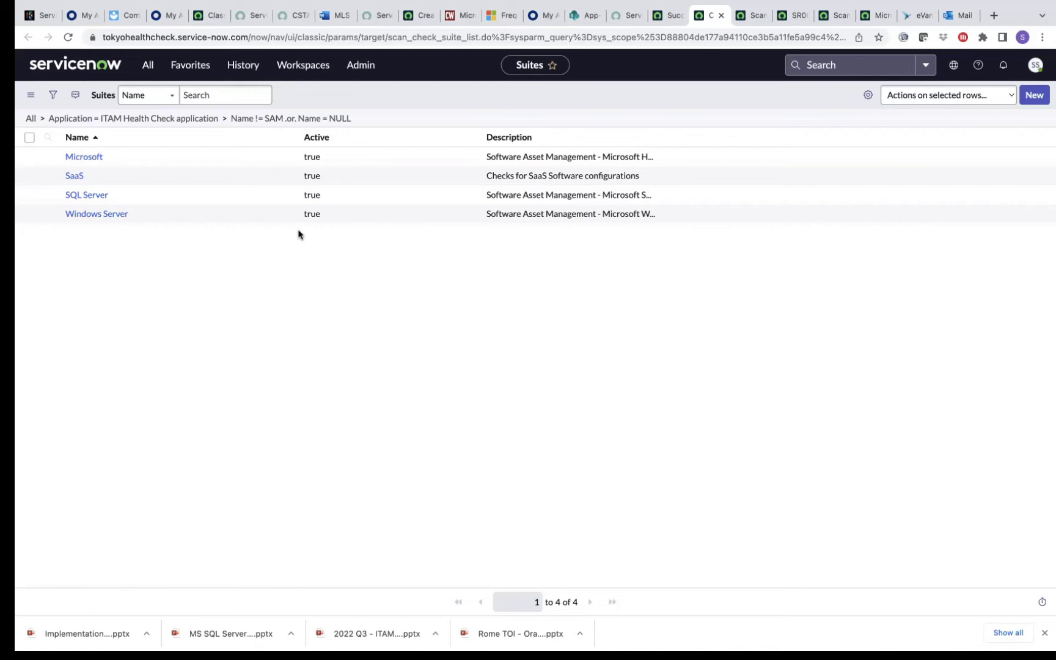
{"action": "left_click", "coordinate": [92, 196]}
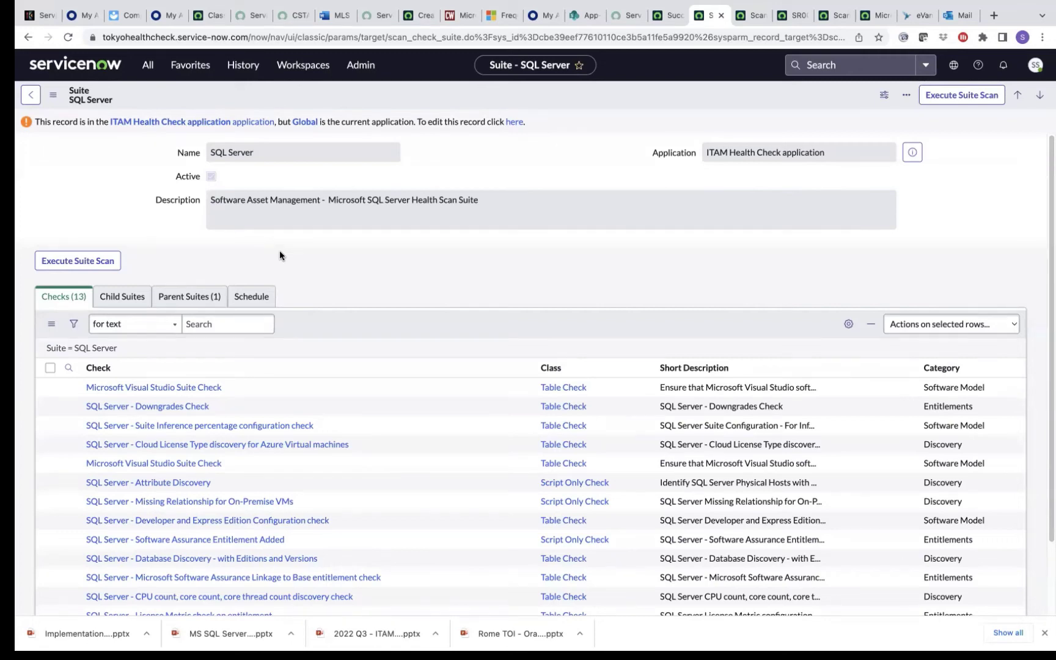
{"action": "scroll", "coordinate": [279, 255], "scroll_direction": "down", "scroll_amount": 3}
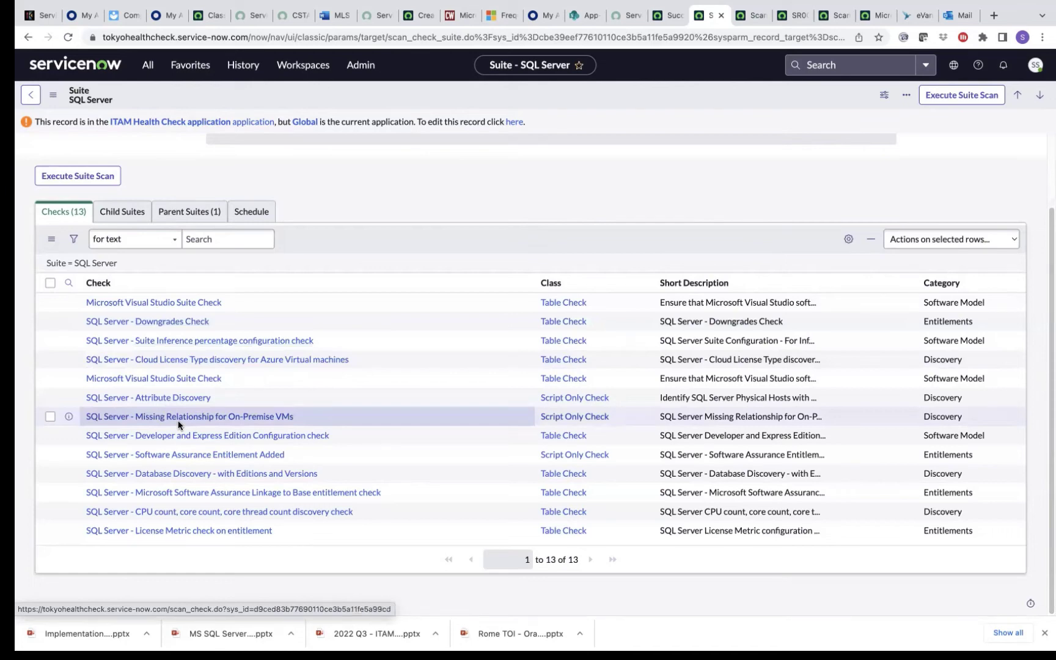
{"action": "left_click", "coordinate": [135, 532]}
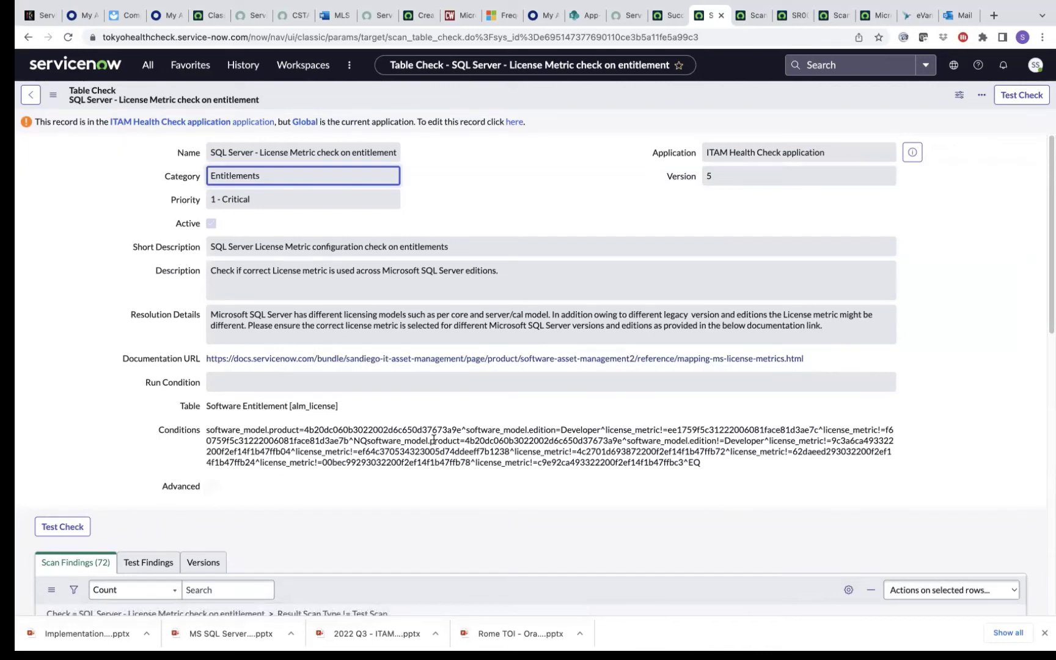
{"action": "left_click", "coordinate": [32, 96]}
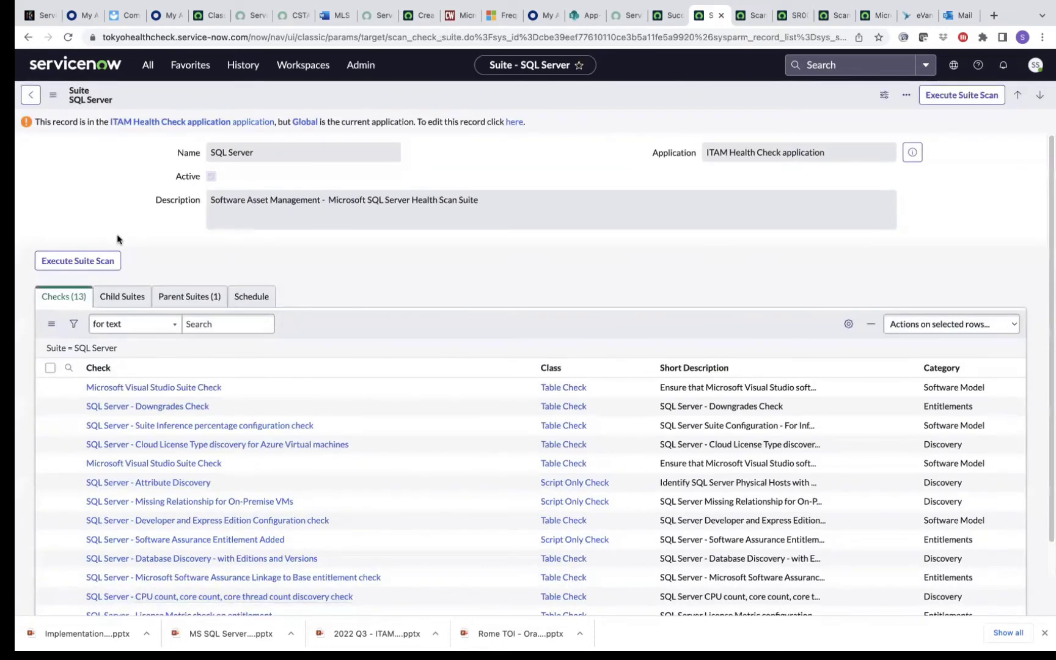
Step: Scan the full instance with the SQL Server suite and open result SR00000010 with 394 findings
{"action": "scroll", "coordinate": [130, 335], "scroll_direction": "down", "scroll_amount": 3}
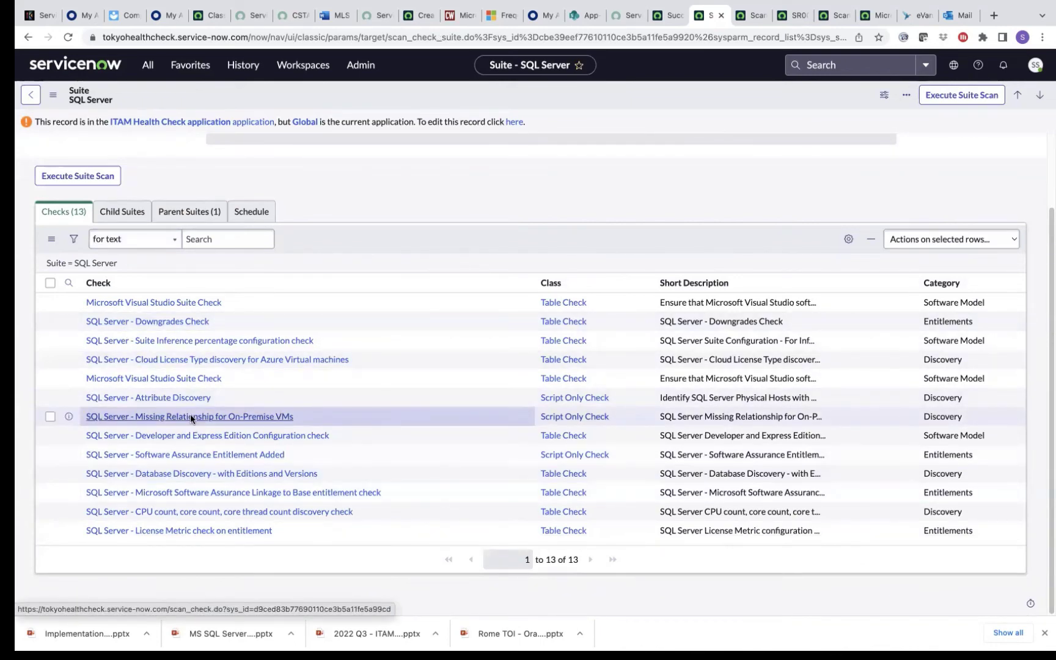
{"action": "scroll", "coordinate": [445, 245], "scroll_direction": "up", "scroll_amount": 3}
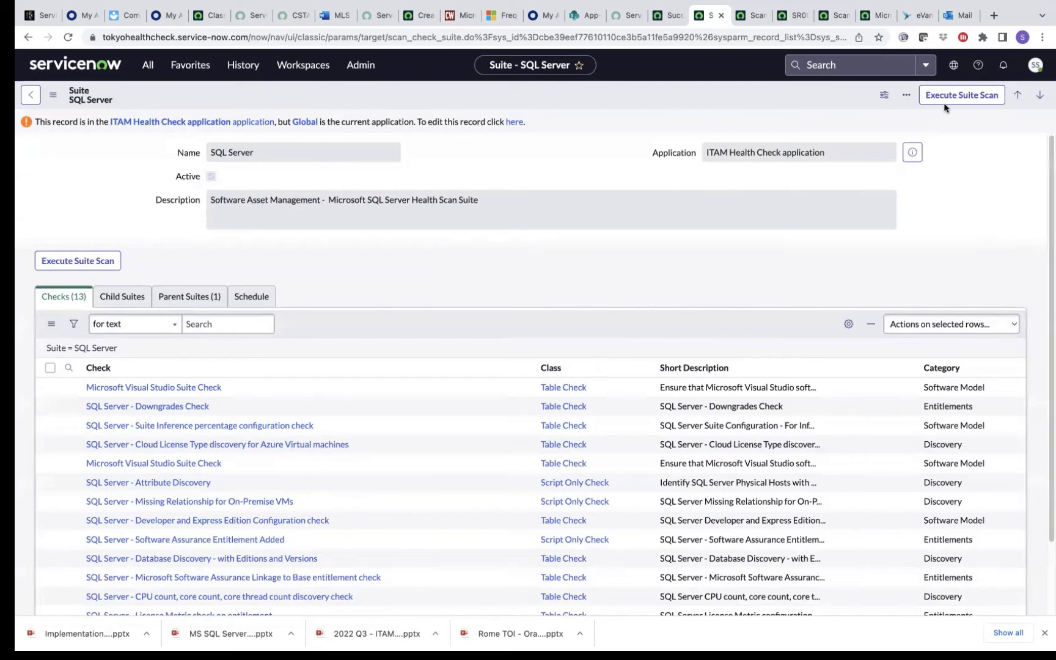
{"action": "left_click", "coordinate": [962, 95]}
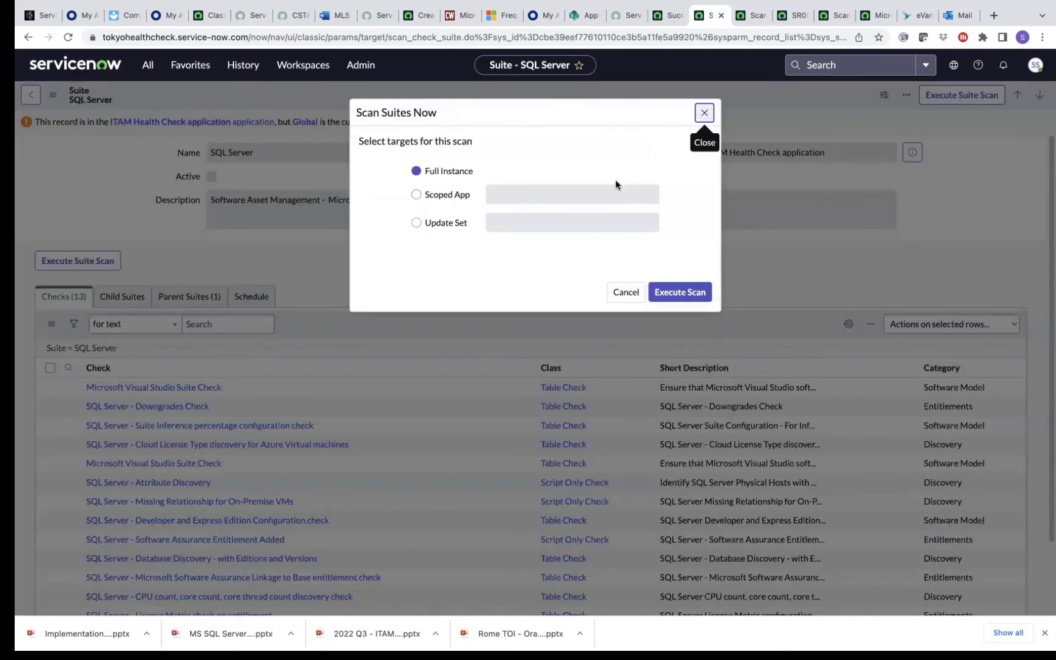
{"action": "left_click", "coordinate": [698, 293]}
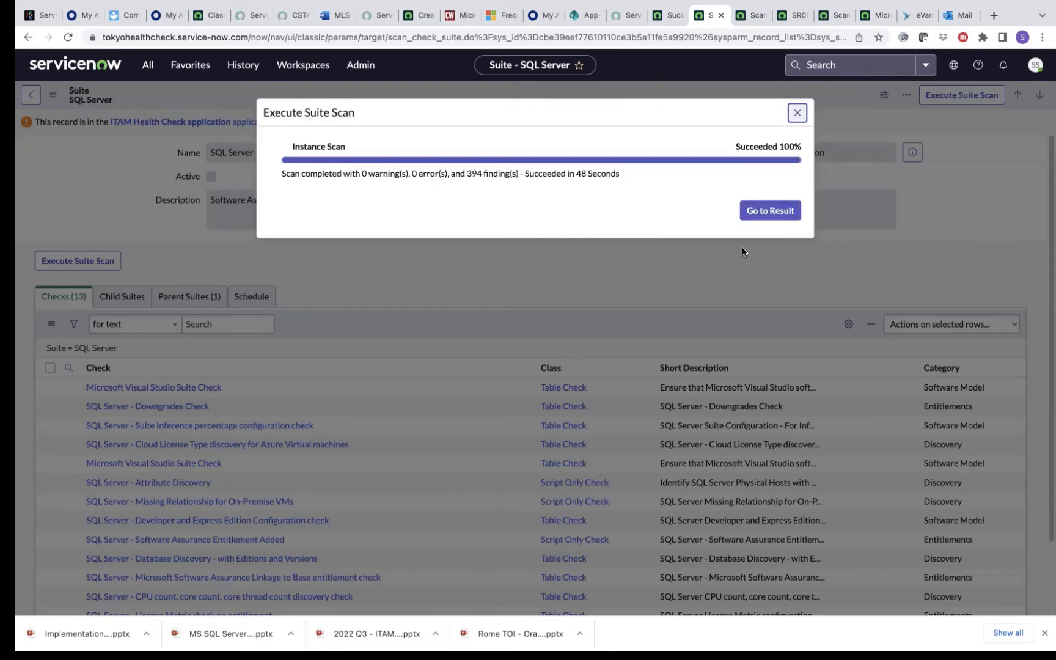
{"action": "left_click", "coordinate": [770, 220]}
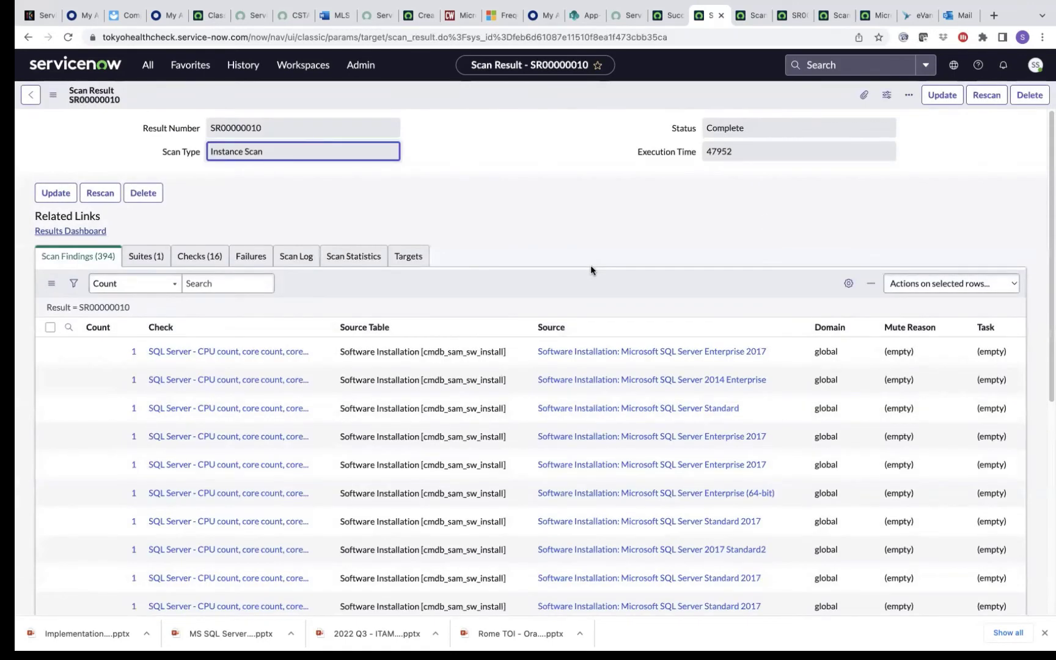
Step: Advance the Scan Findings list two pages to show findings 41 to 60 of 394
{"action": "scroll", "coordinate": [591, 270], "scroll_direction": "down", "scroll_amount": 3}
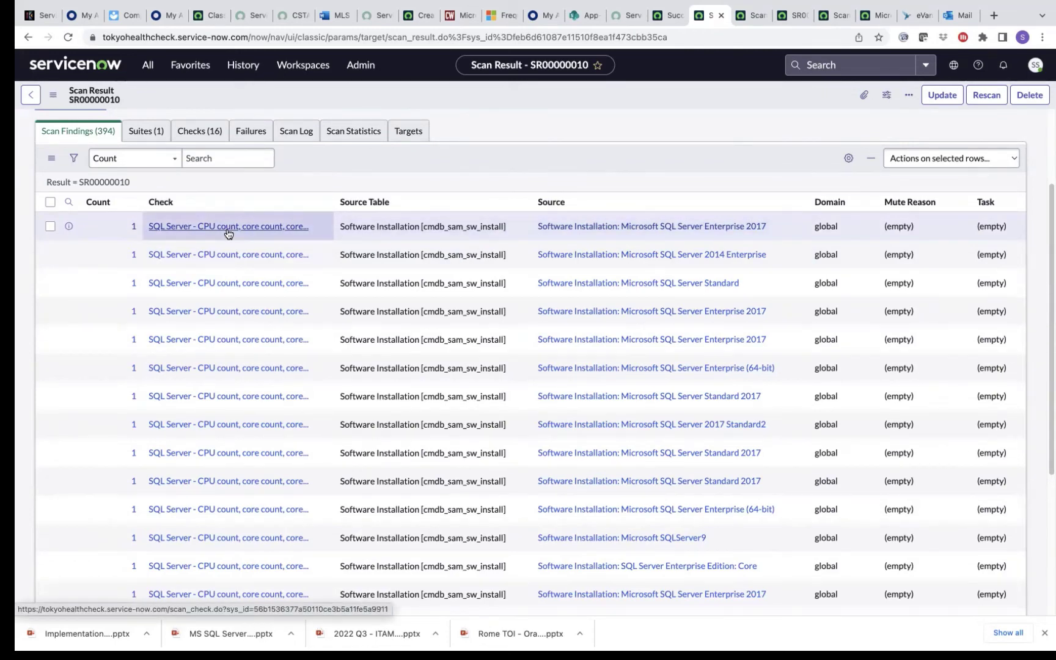
{"action": "scroll", "coordinate": [219, 393], "scroll_direction": "down", "scroll_amount": 5}
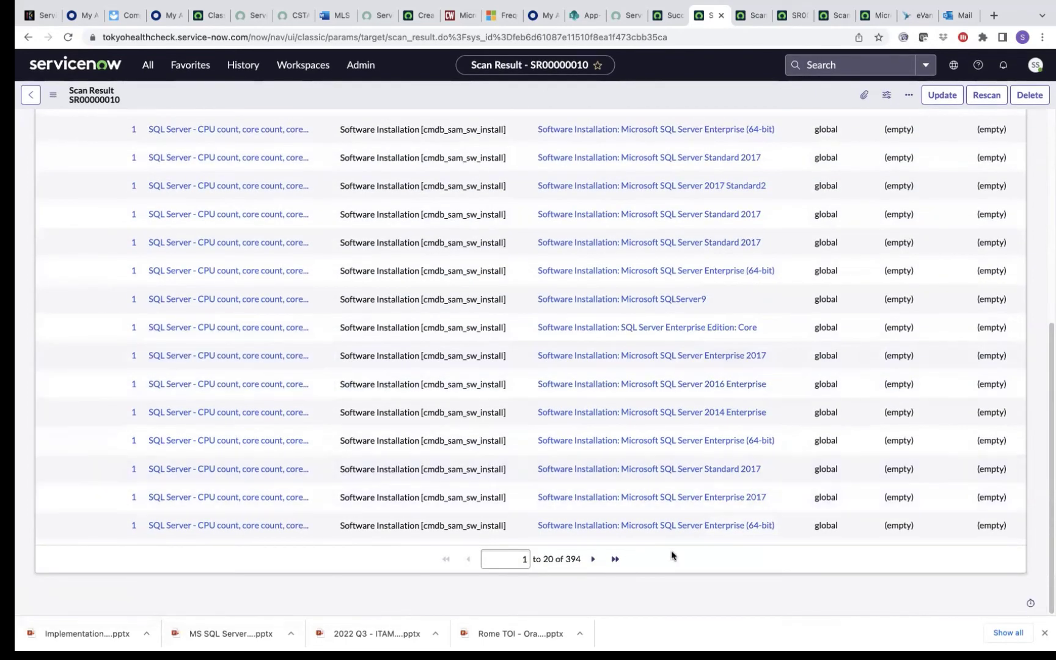
{"action": "left_click", "coordinate": [593, 559]}
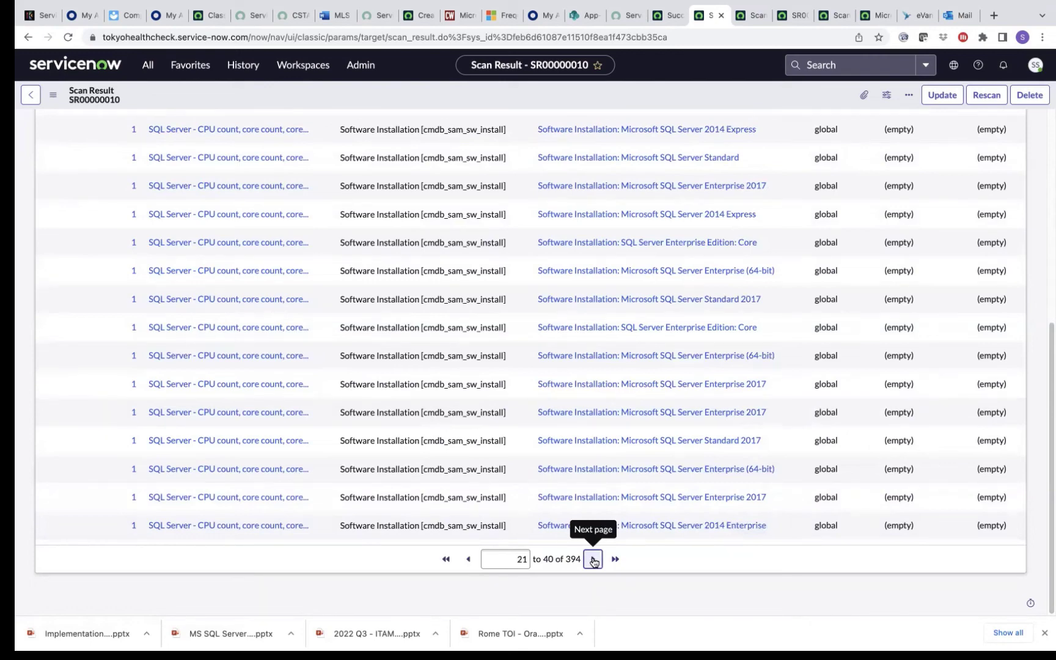
{"action": "scroll", "coordinate": [405, 524], "scroll_direction": "up", "scroll_amount": 4}
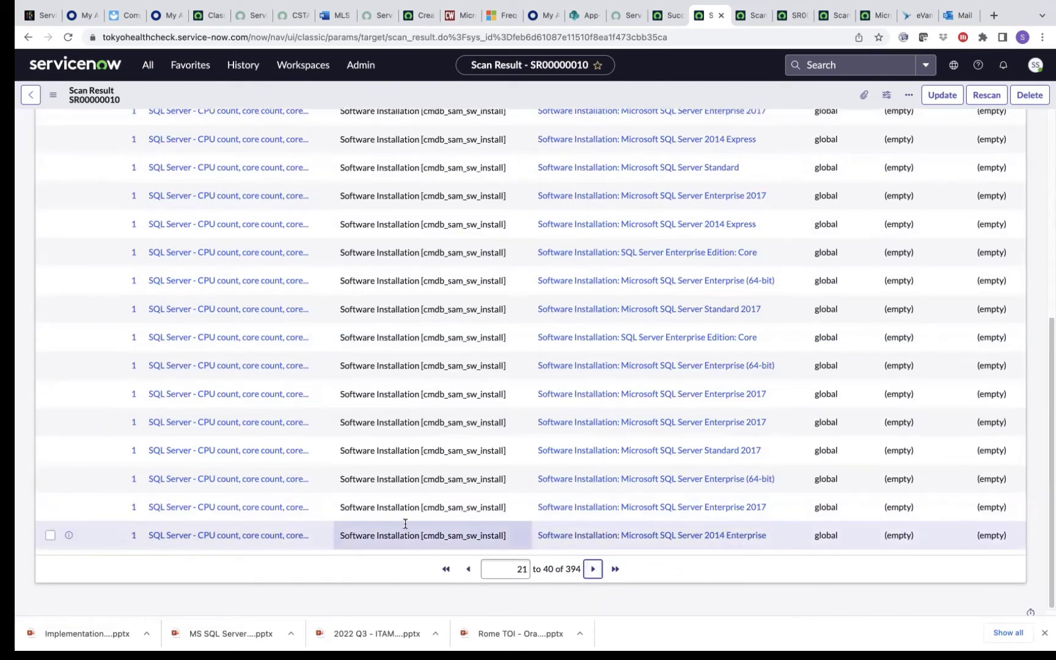
{"action": "scroll", "coordinate": [405, 526], "scroll_direction": "up", "scroll_amount": 1}
{"action": "scroll", "coordinate": [405, 526], "scroll_direction": "down", "scroll_amount": 5}
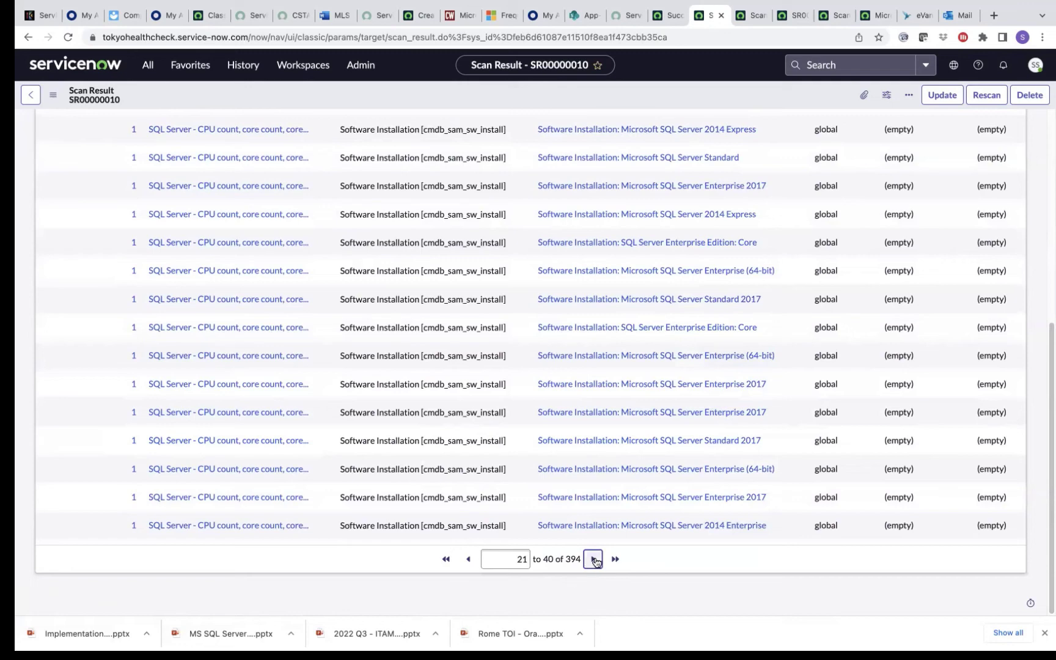
{"action": "left_click", "coordinate": [594, 559]}
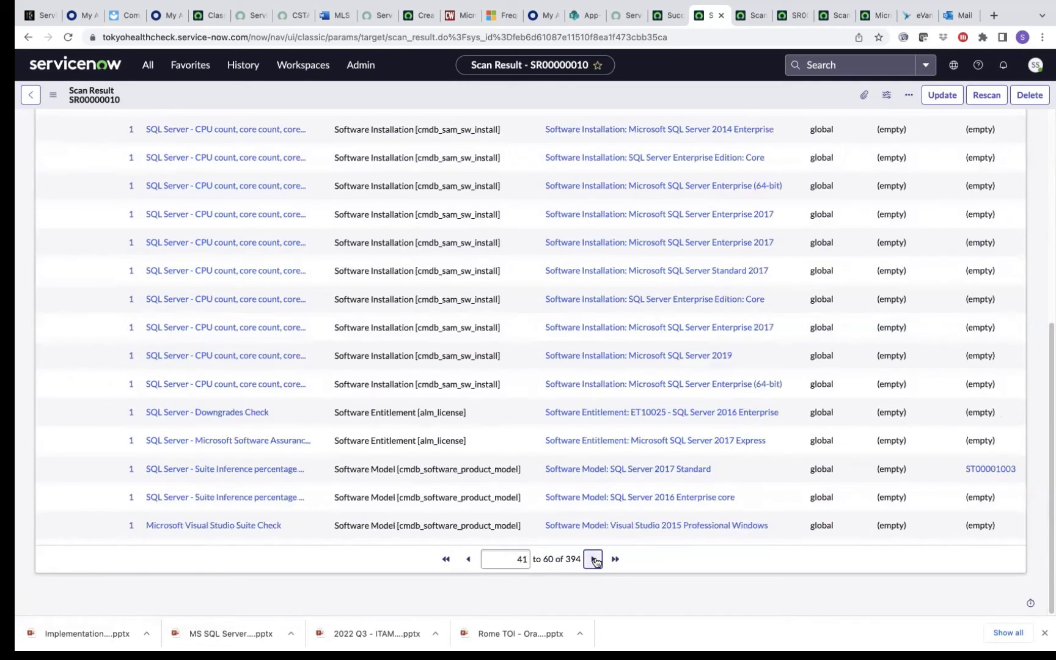
{"action": "left_click", "coordinate": [250, 446]}
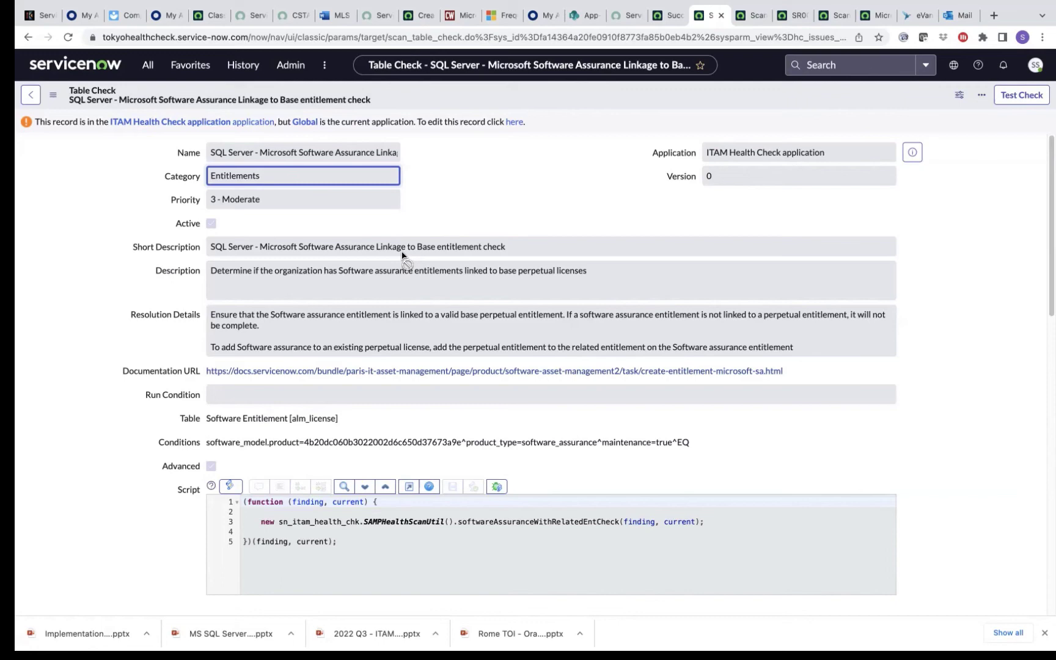
{"action": "left_click", "coordinate": [31, 95]}
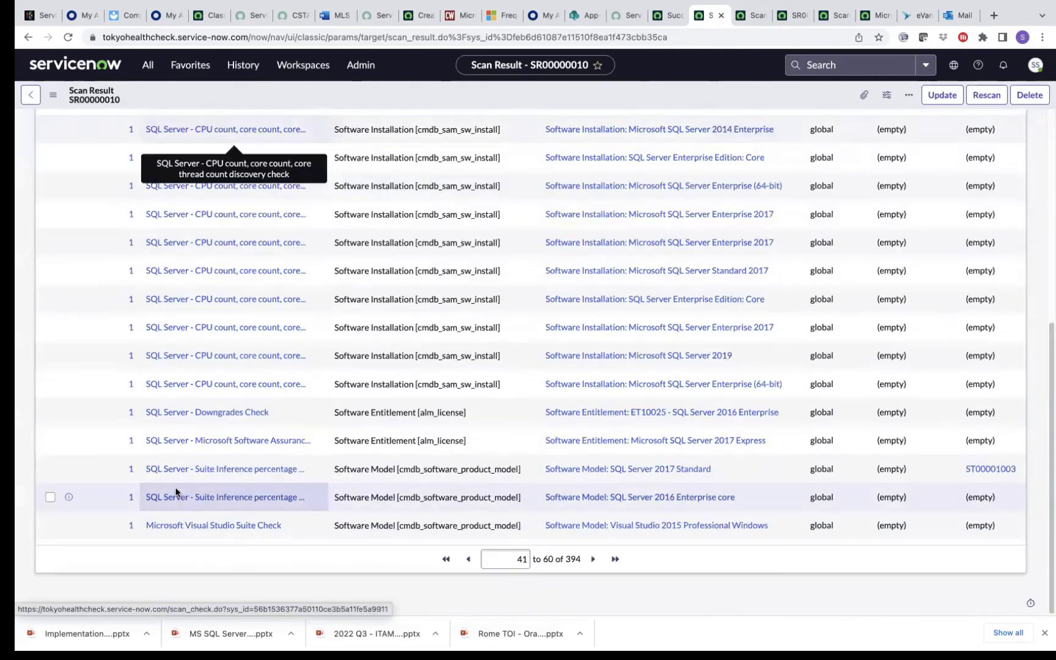
{"action": "left_click", "coordinate": [594, 440]}
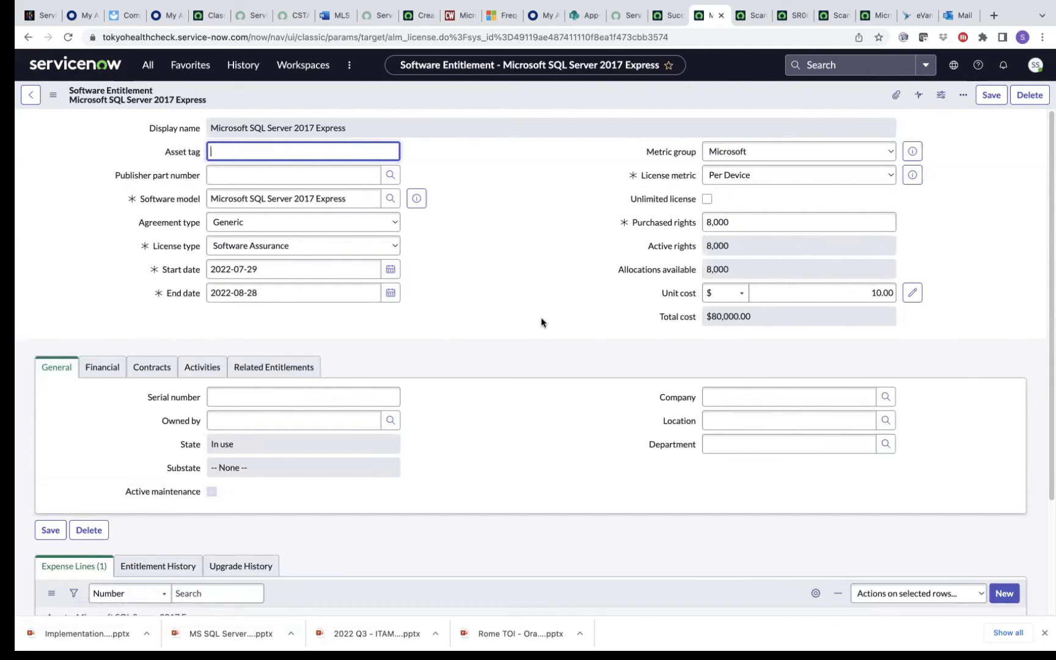
{"action": "left_click", "coordinate": [296, 367]}
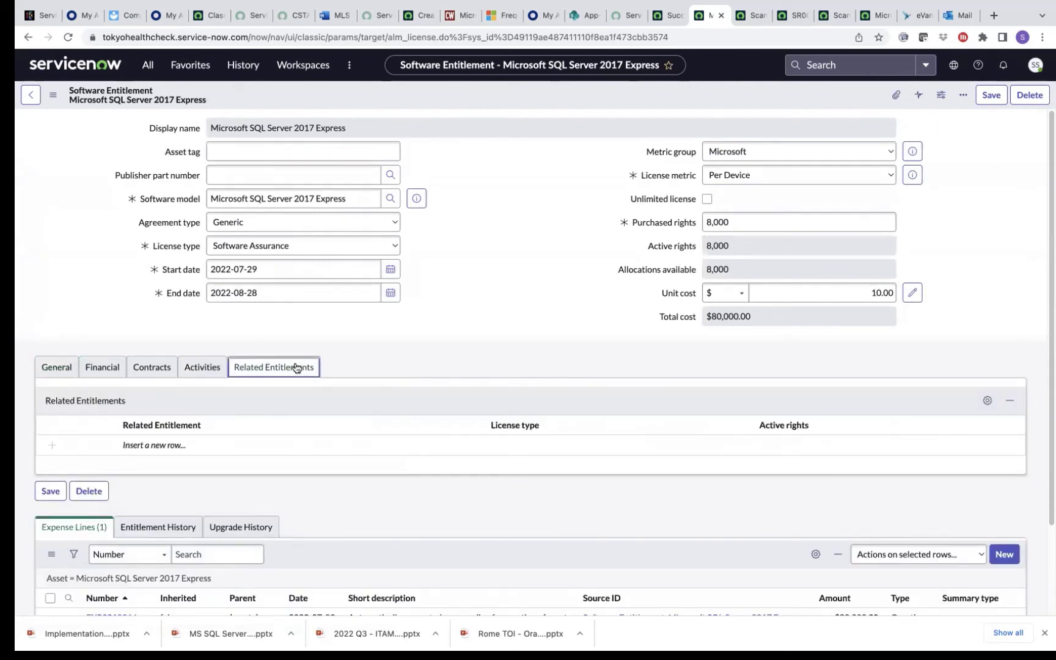
{"action": "left_click", "coordinate": [30, 95]}
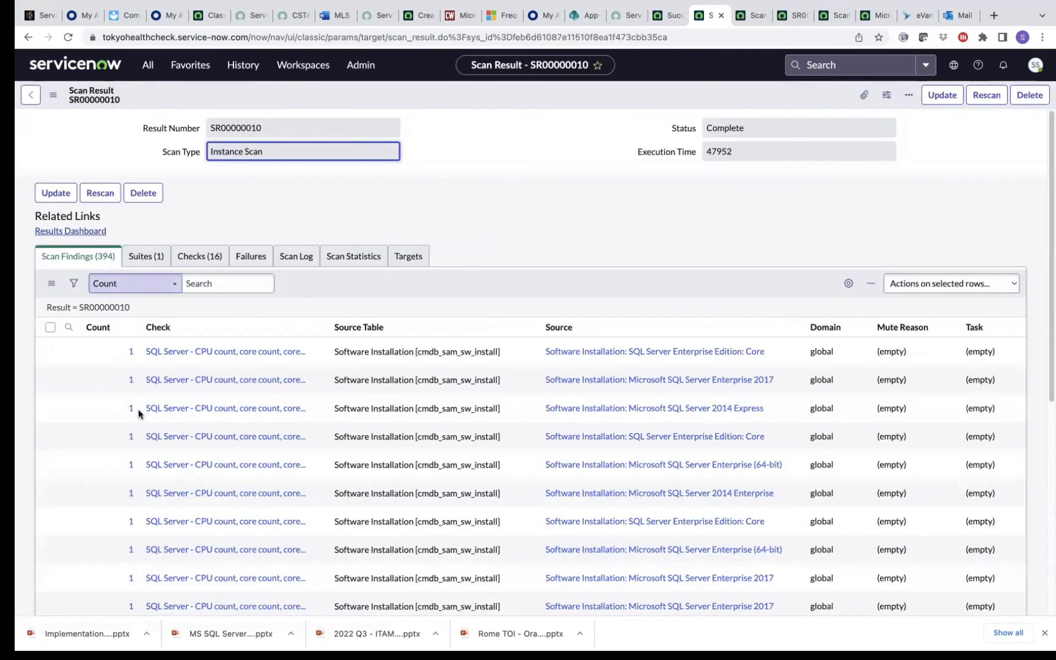
{"action": "scroll", "coordinate": [135, 406], "scroll_direction": "down", "scroll_amount": 5}
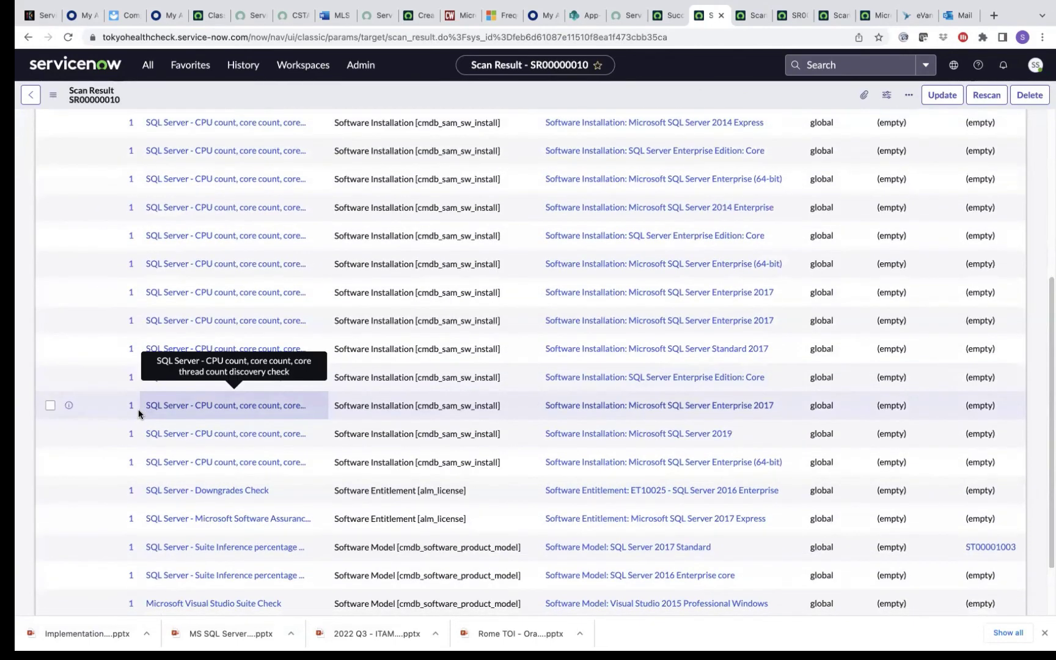
{"action": "scroll", "coordinate": [138, 409], "scroll_direction": "down", "scroll_amount": 2}
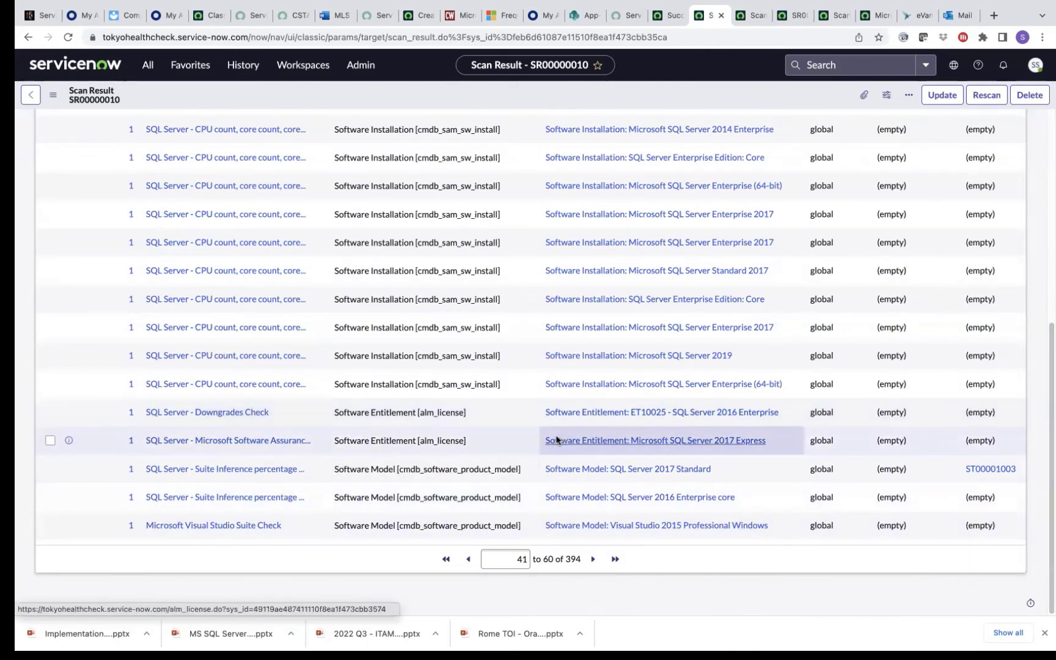
{"action": "left_click", "coordinate": [619, 413]}
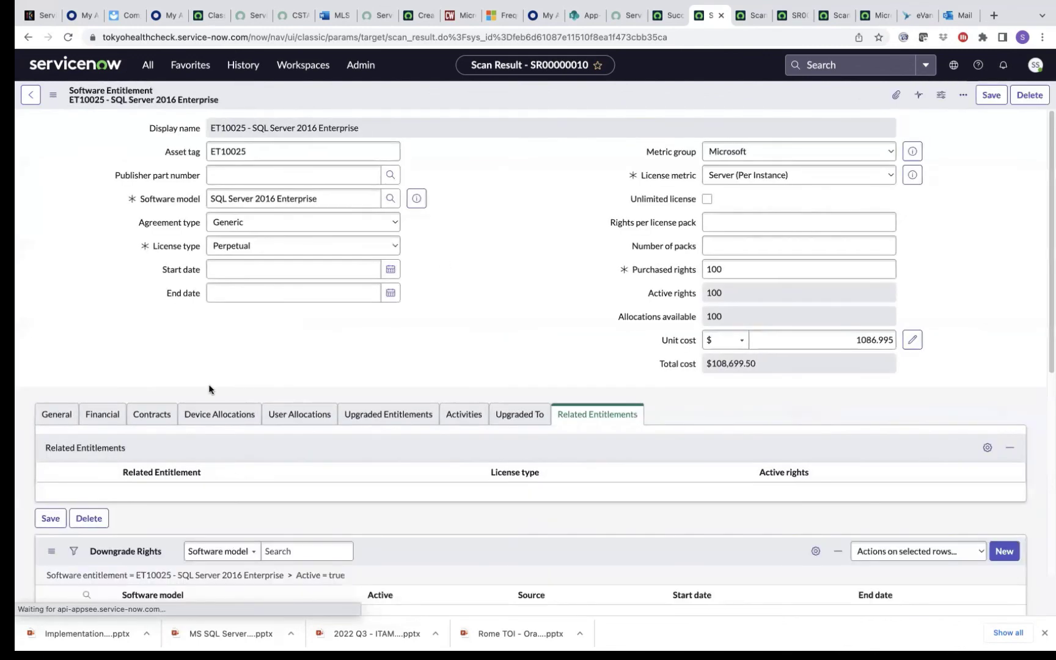
{"action": "scroll", "coordinate": [442, 261], "scroll_direction": "down", "scroll_amount": 5}
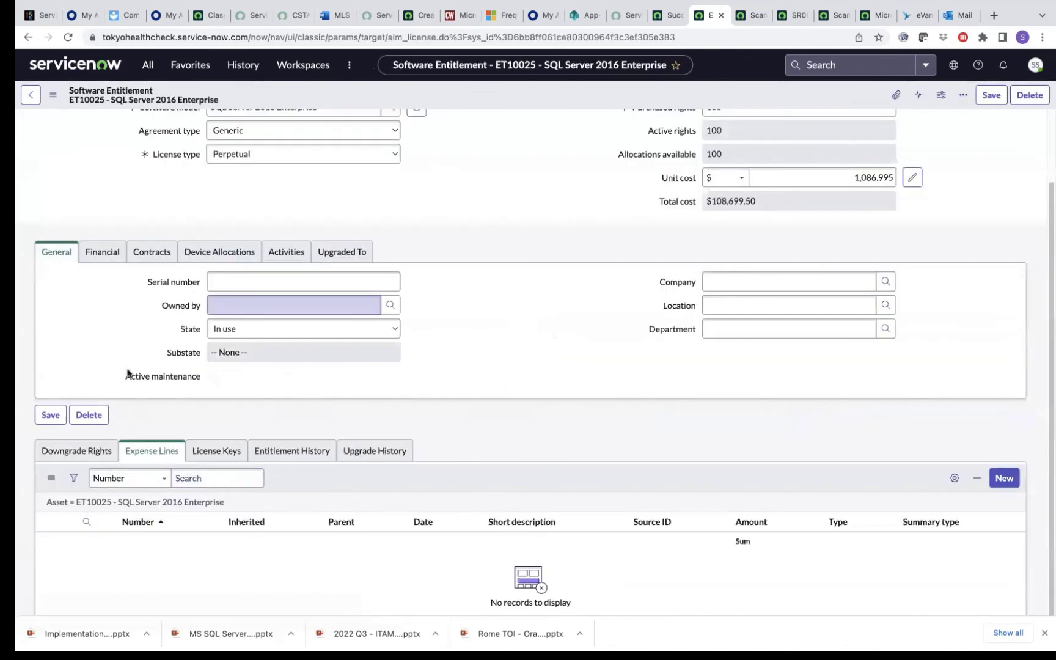
{"action": "left_click", "coordinate": [93, 451]}
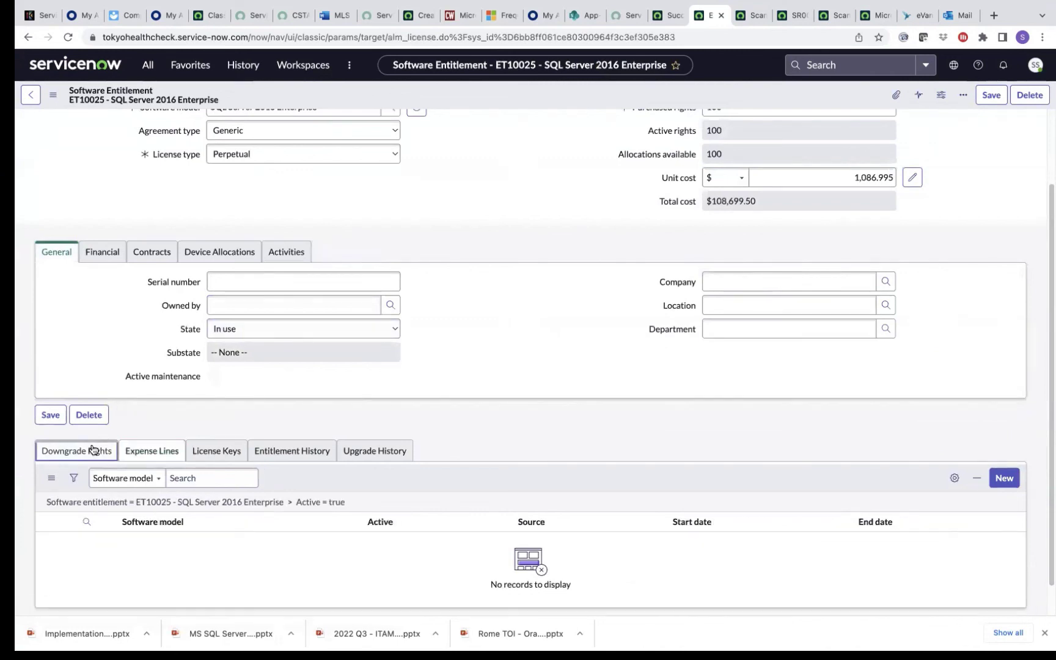
{"action": "left_click", "coordinate": [34, 98]}
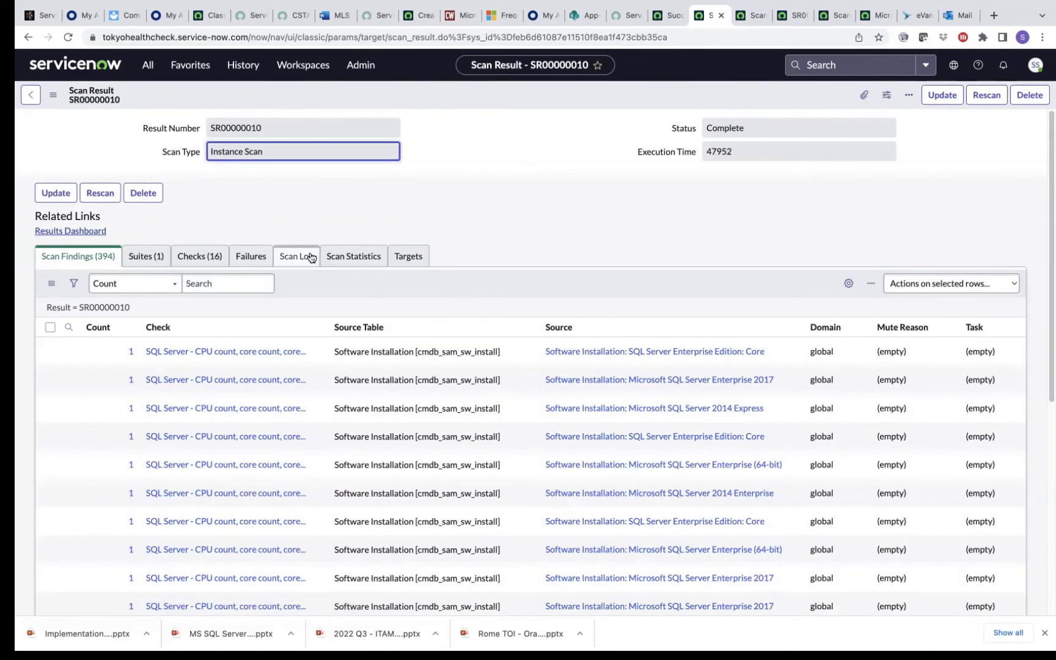
Step: Switch back to the Success portal tab showing the Health check dashboard and 447 open issues
{"action": "scroll", "coordinate": [311, 257], "scroll_direction": "down", "scroll_amount": 3}
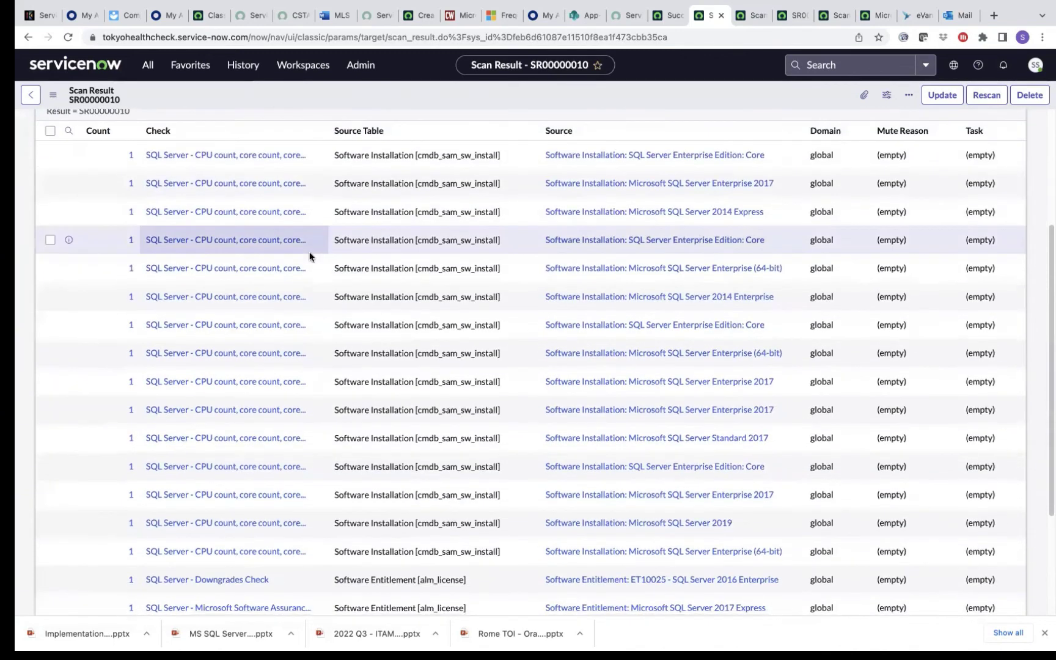
{"action": "scroll", "coordinate": [310, 257], "scroll_direction": "up", "scroll_amount": 1}
{"action": "scroll", "coordinate": [310, 257], "scroll_direction": "up", "scroll_amount": 2}
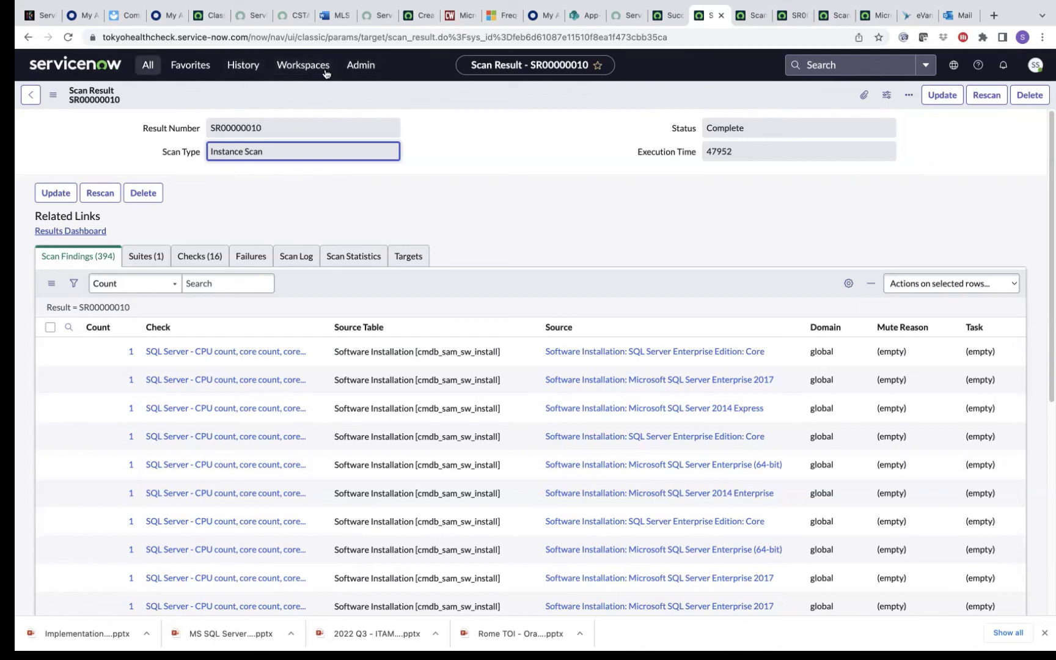
{"action": "left_click", "coordinate": [662, 23]}
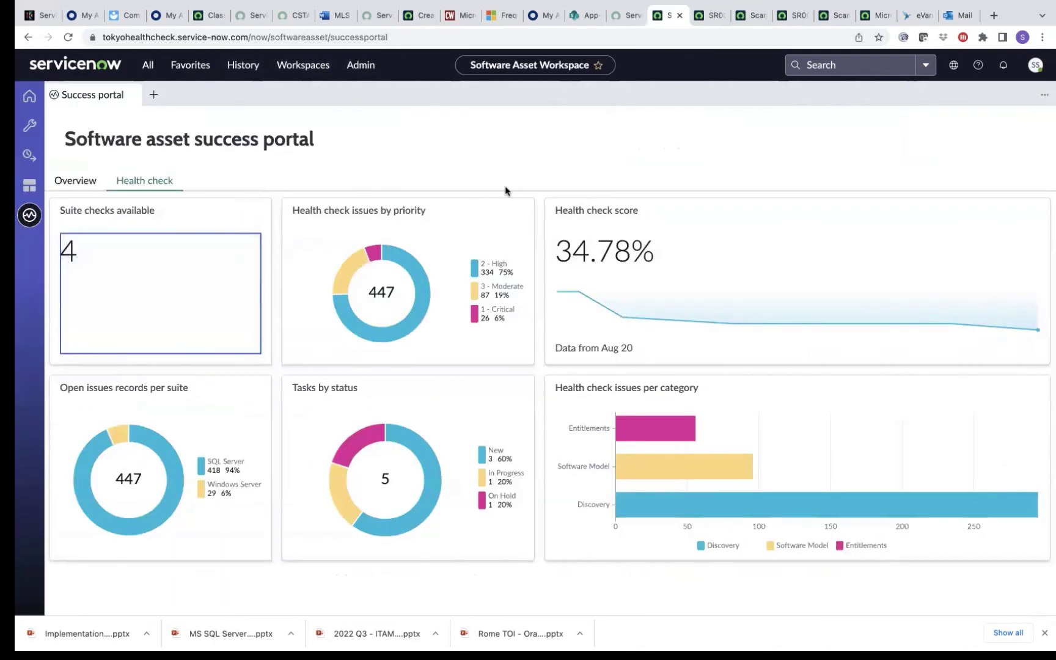